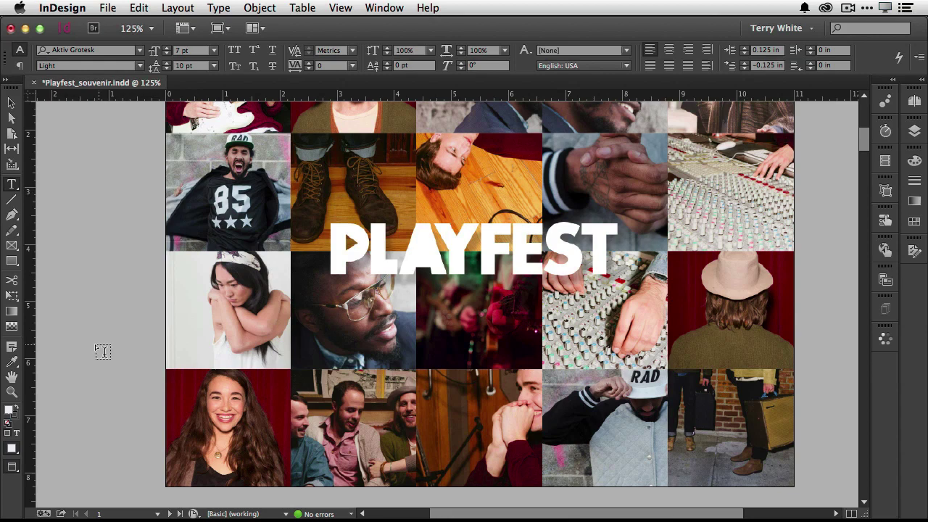
Page forward twice to page 3, the Overview spread with the five-artist table.
{"action": "left_click", "coordinate": [170, 513]}
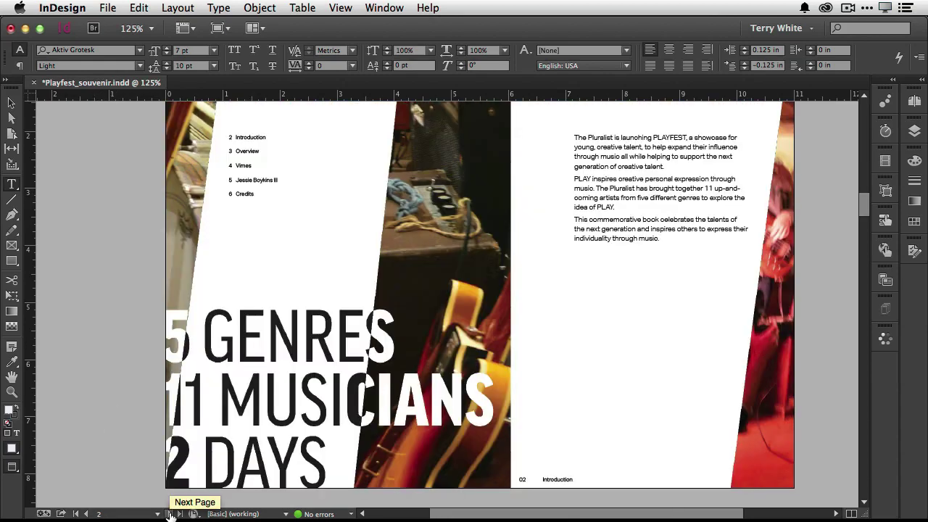
{"action": "left_click", "coordinate": [170, 513]}
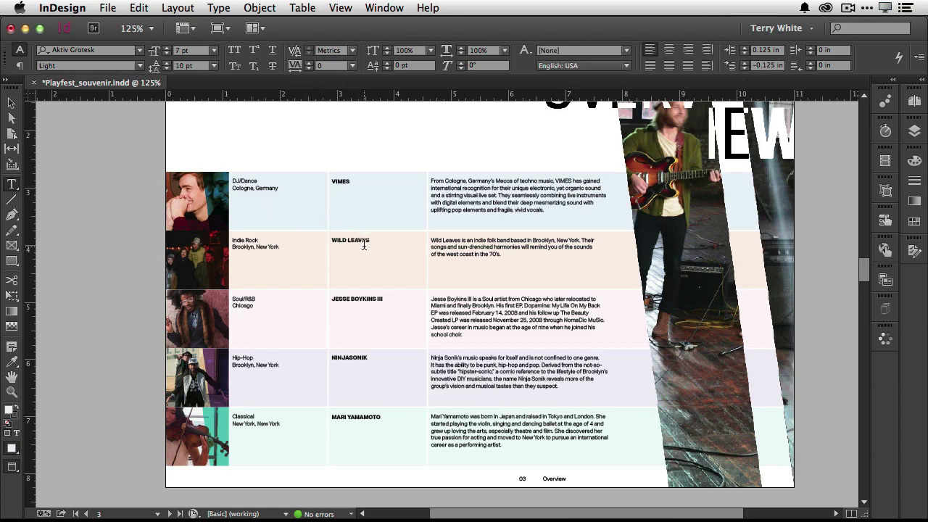
Move the artist-name column left of the genre column and the Wild Leaves row below Jesse Boykins III.
{"action": "left_click", "coordinate": [364, 169]}
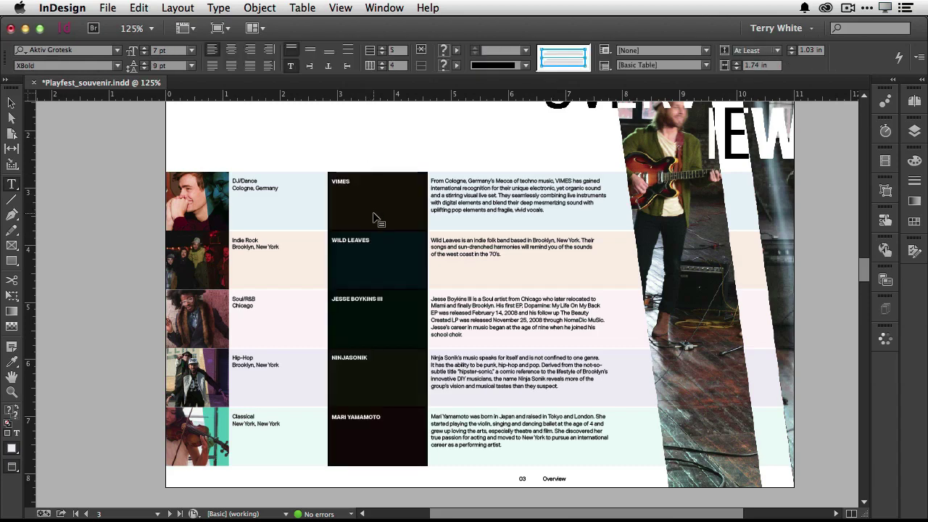
{"action": "left_click_drag", "start_coordinate": [348, 216], "coordinate": [256, 214]}
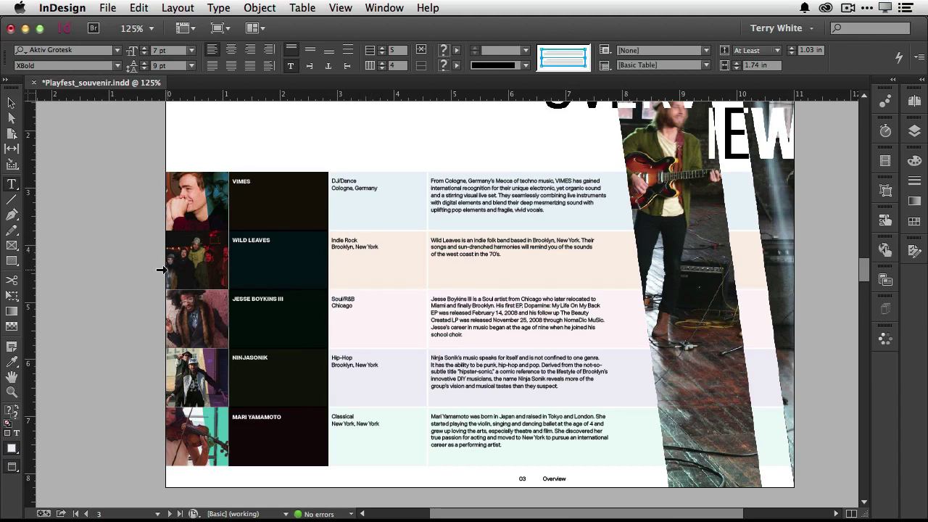
{"action": "left_click", "coordinate": [168, 267]}
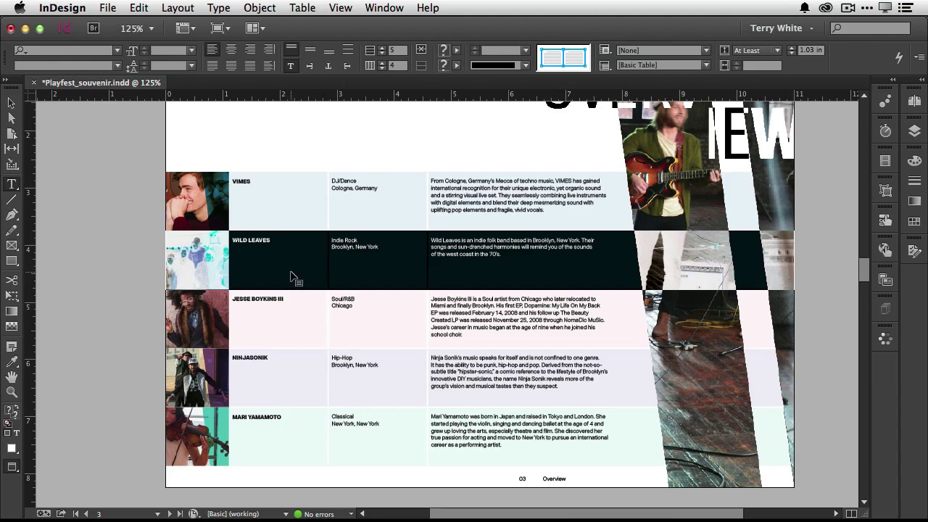
{"action": "left_click_drag", "start_coordinate": [294, 277], "coordinate": [330, 343]}
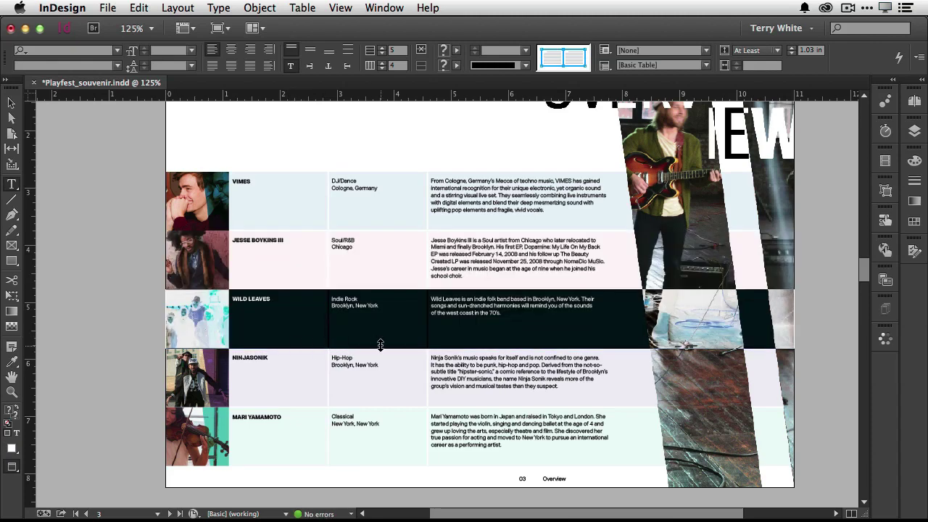
{"action": "left_click", "coordinate": [393, 303]}
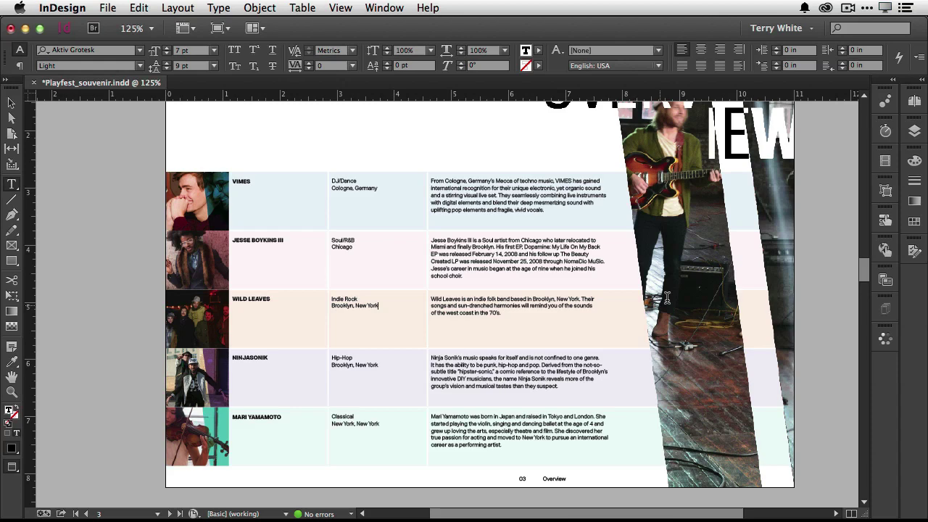
{"action": "left_click", "coordinate": [914, 224]}
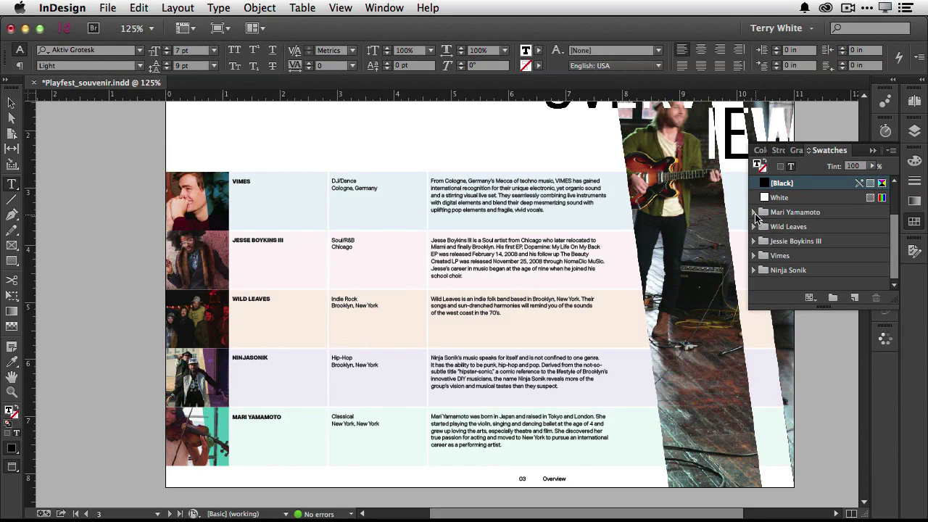
{"action": "left_click", "coordinate": [753, 213]}
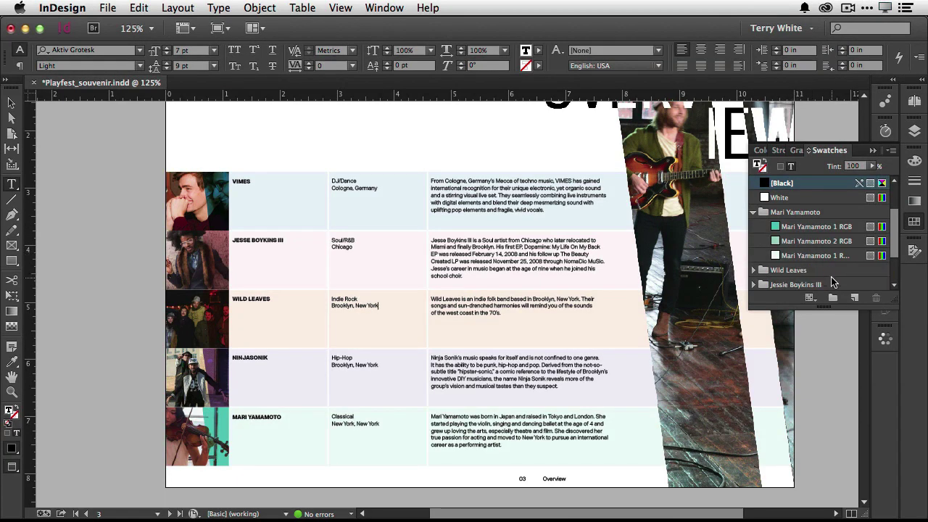
{"action": "left_click", "coordinate": [753, 214]}
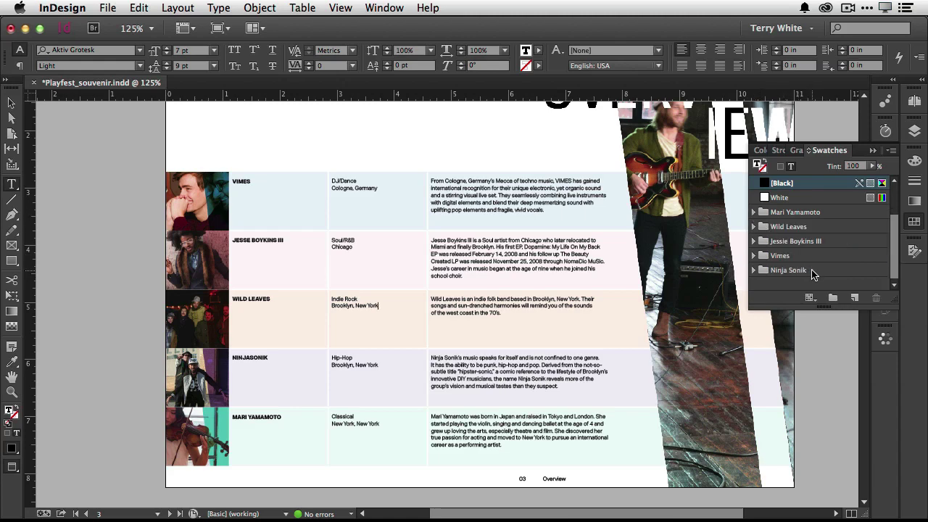
Create a new teal swatch of 56% cyan and 30% black and rename it.
{"action": "left_click", "coordinate": [854, 298]}
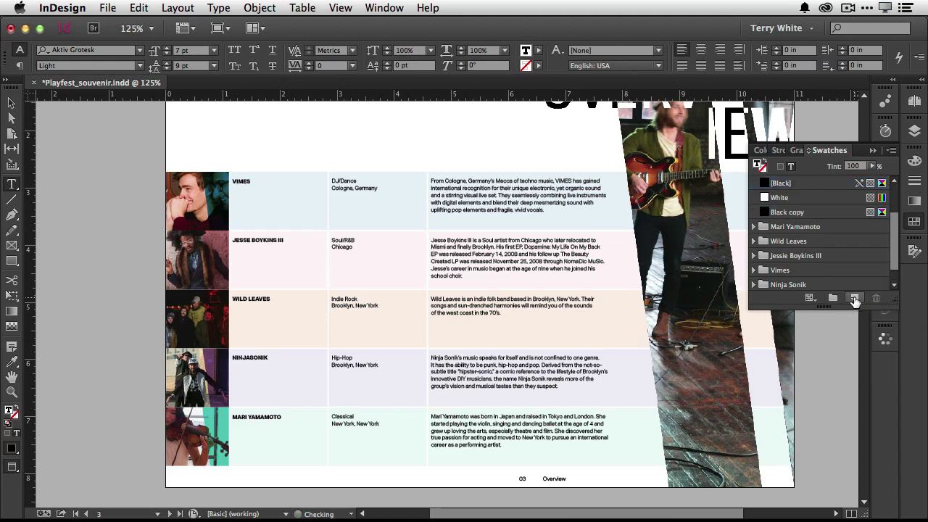
{"action": "double_click", "coordinate": [884, 213]}
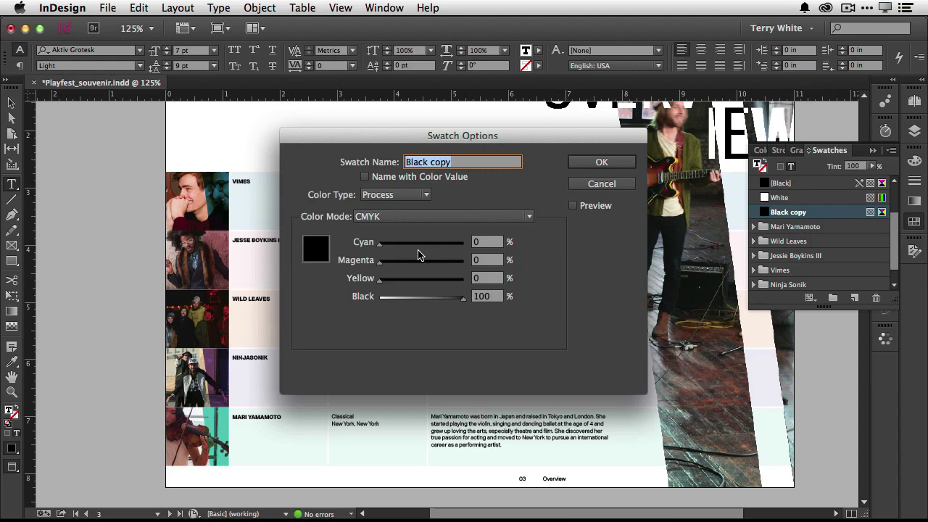
{"action": "left_click_drag", "start_coordinate": [380, 245], "coordinate": [426, 249]}
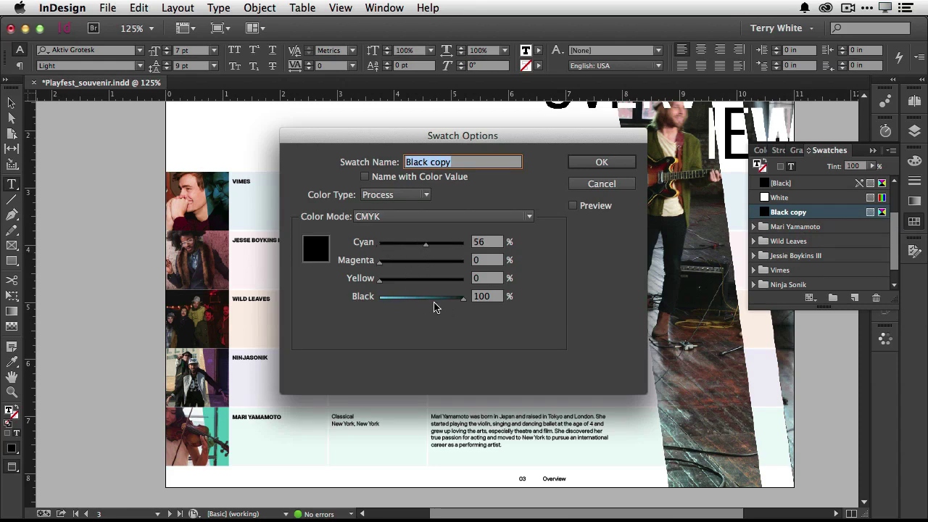
{"action": "left_click_drag", "start_coordinate": [434, 300], "coordinate": [404, 300]}
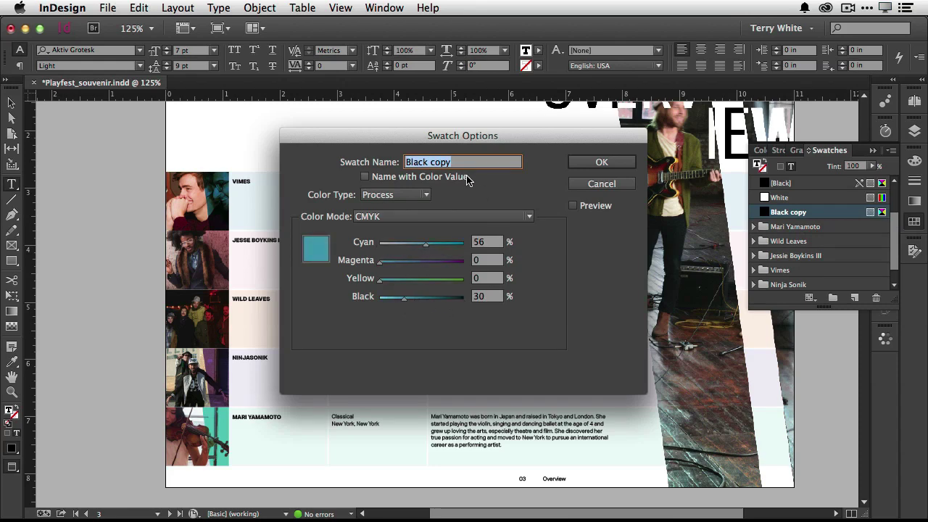
{"action": "type", "text": "Te"}
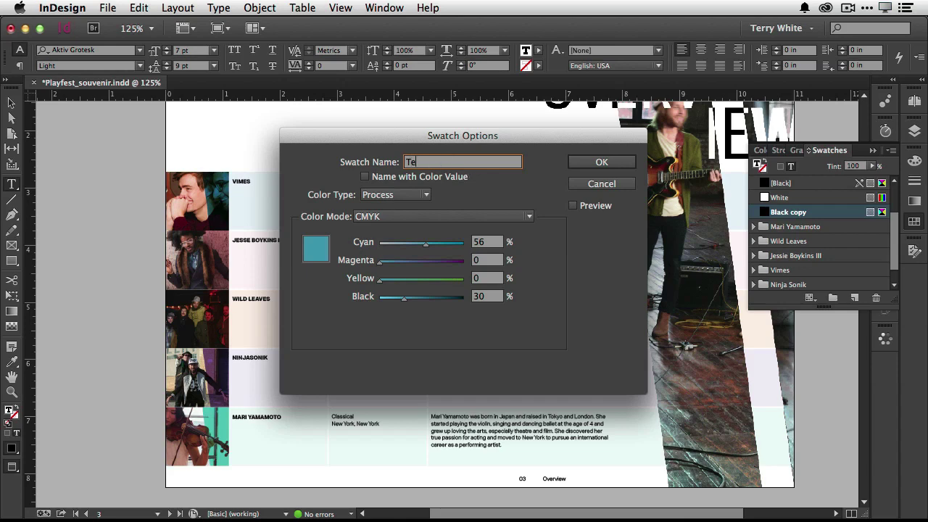
{"action": "type", "text": "rry"}
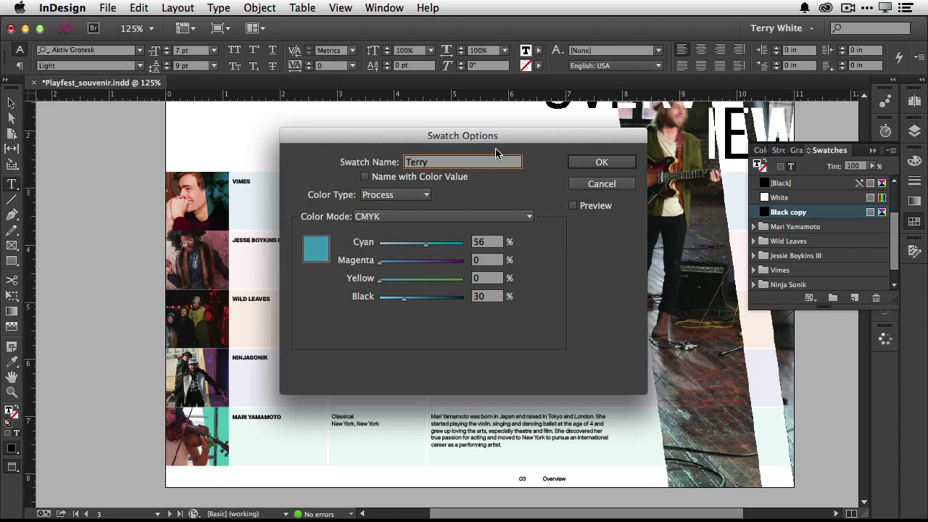
{"action": "left_click", "coordinate": [588, 164]}
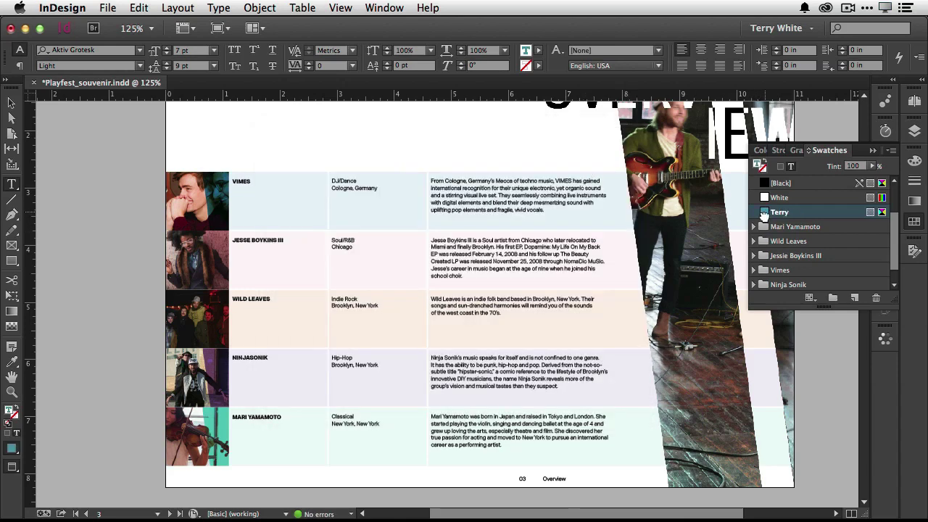
Move the new swatch into the Wild Leaves color group and close the Swatches panel.
{"action": "left_click_drag", "start_coordinate": [765, 211], "coordinate": [766, 245]}
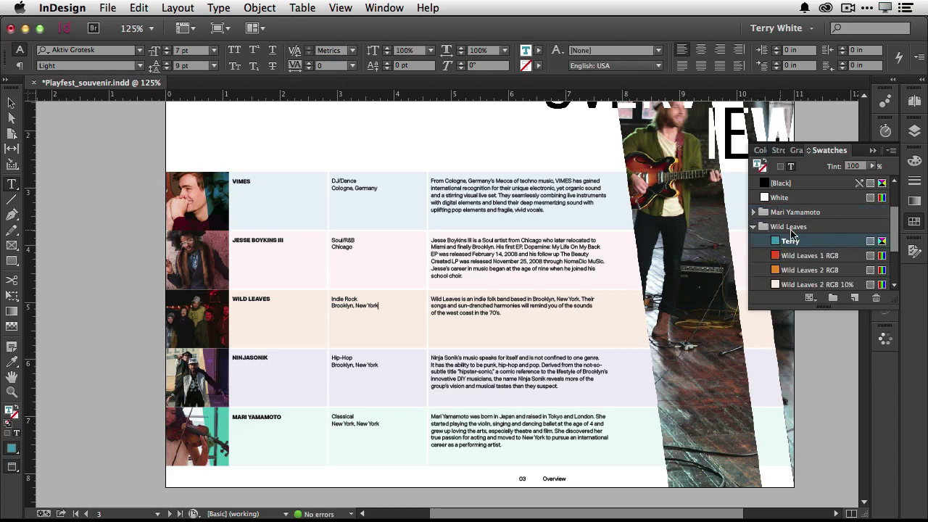
{"action": "left_click", "coordinate": [753, 227]}
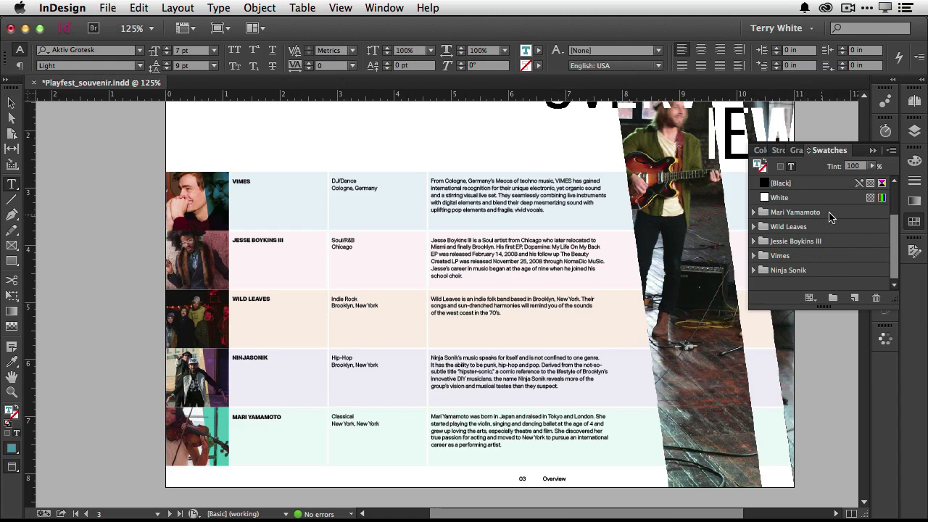
{"action": "left_click", "coordinate": [872, 150]}
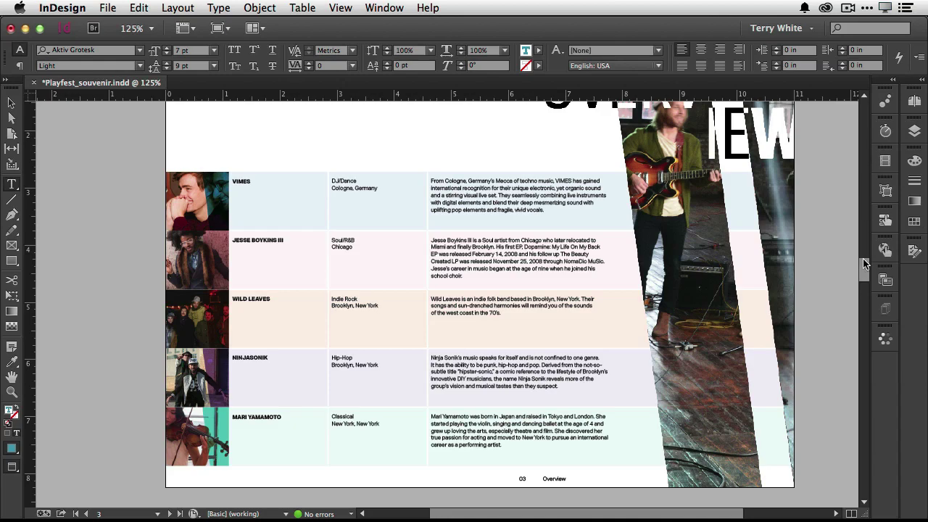
Scroll down to the page 5 Jesse interview spread and open the File menu.
{"action": "left_click_drag", "start_coordinate": [864, 270], "coordinate": [863, 199]}
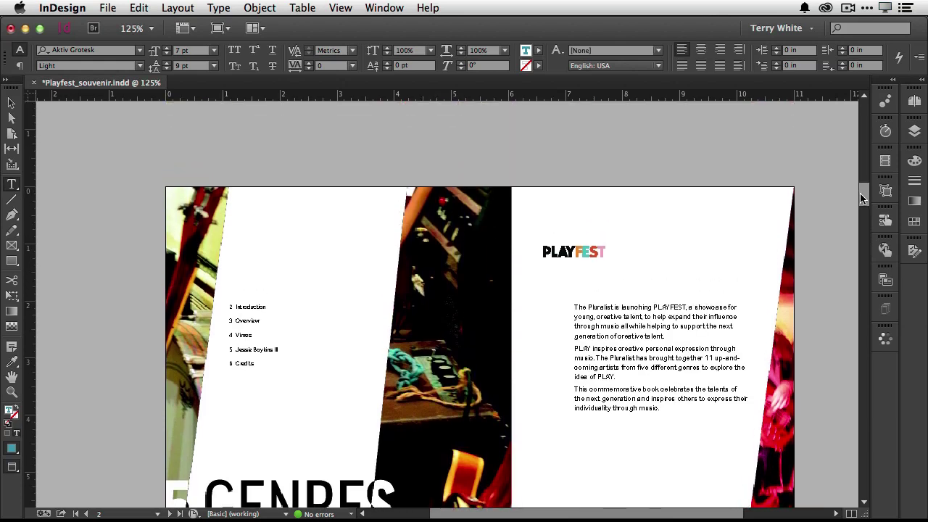
{"action": "left_click_drag", "start_coordinate": [862, 198], "coordinate": [862, 206]}
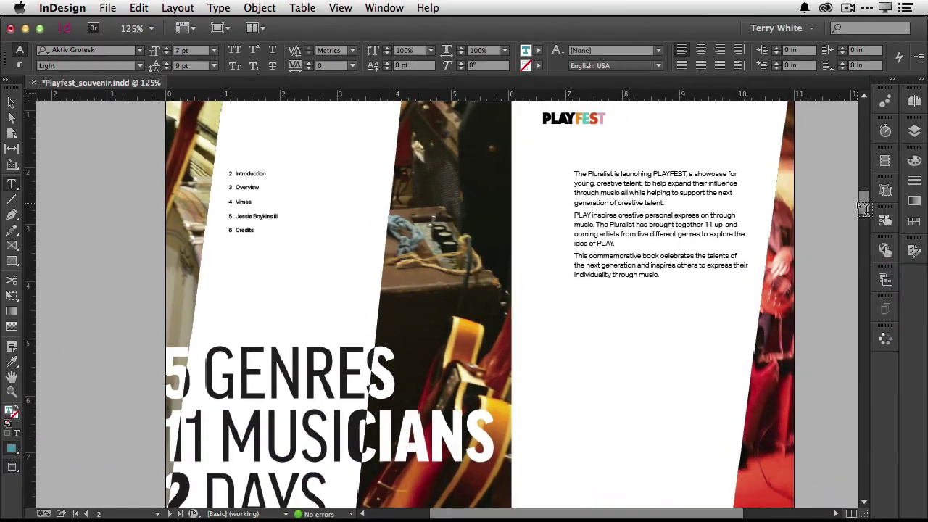
{"action": "left_click_drag", "start_coordinate": [864, 202], "coordinate": [867, 332]}
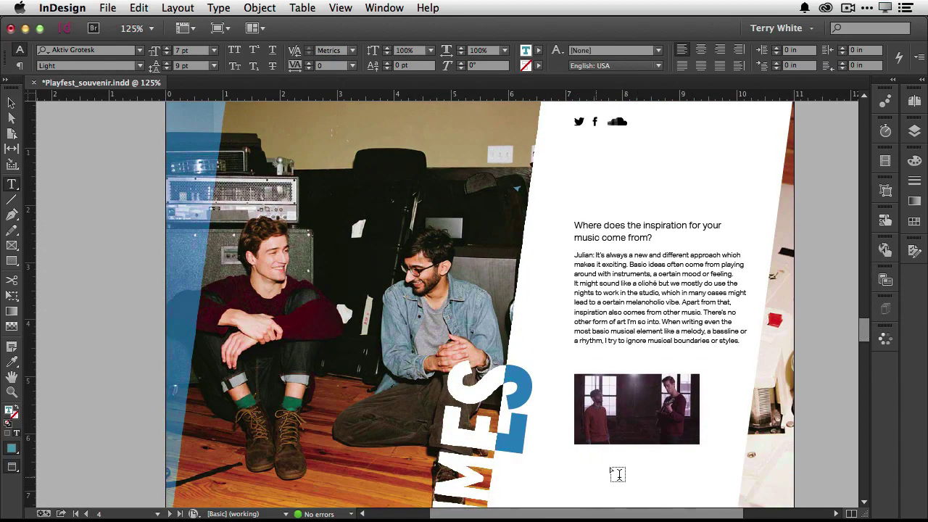
{"action": "left_click_drag", "start_coordinate": [866, 332], "coordinate": [868, 375]}
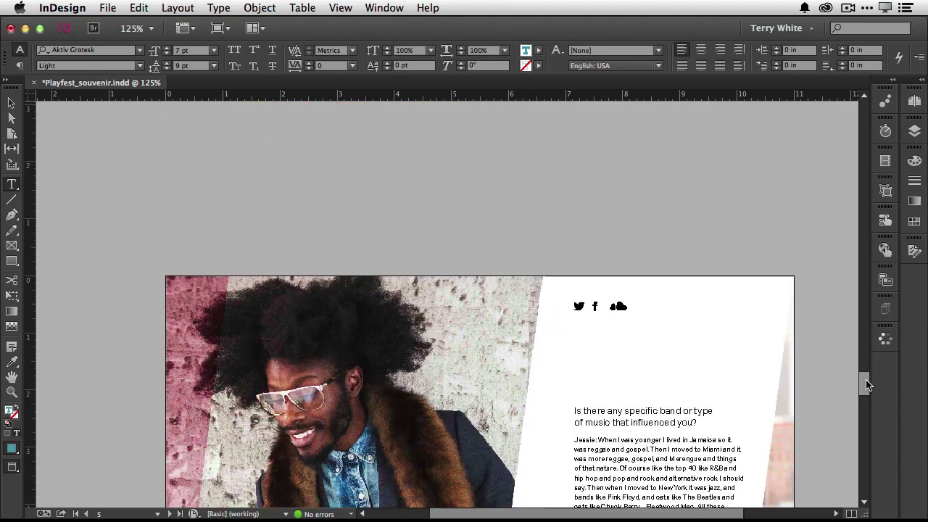
{"action": "mouse_move", "coordinate": [866, 384]}
{"action": "left_mouse_down"}
{"action": "mouse_move", "coordinate": [869, 406]}
{"action": "mouse_move", "coordinate": [869, 396]}
{"action": "left_mouse_up"}
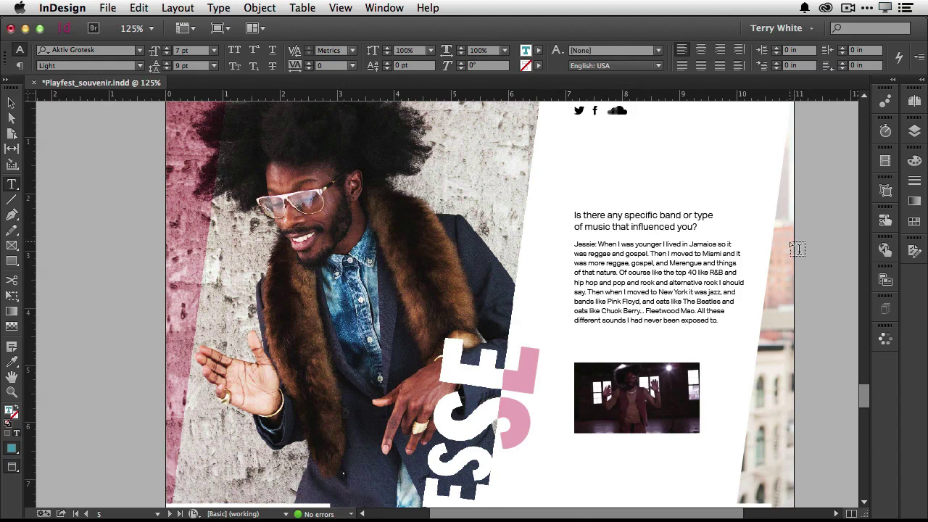
{"action": "left_click", "coordinate": [107, 8]}
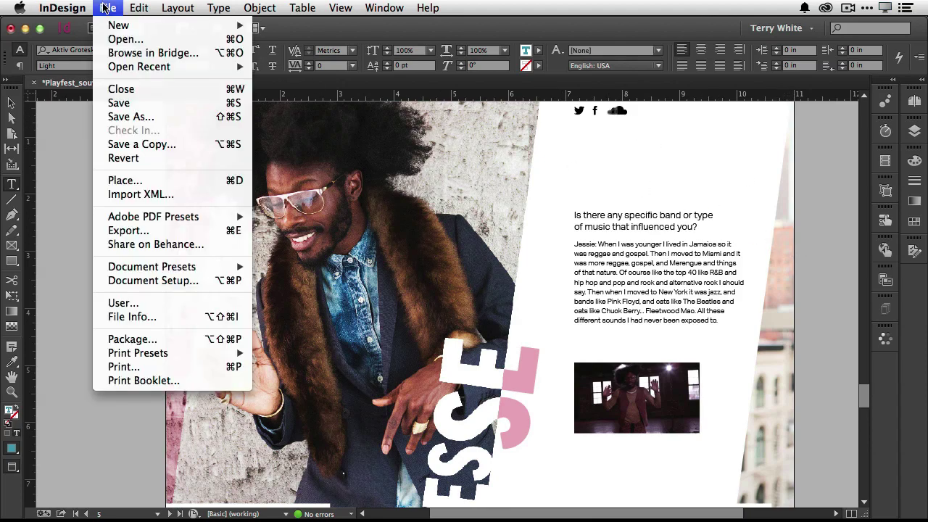
Export the booklet as Playfest_souvenir.epub in EPUB (Fixed Layout) format.
{"action": "left_click", "coordinate": [150, 230]}
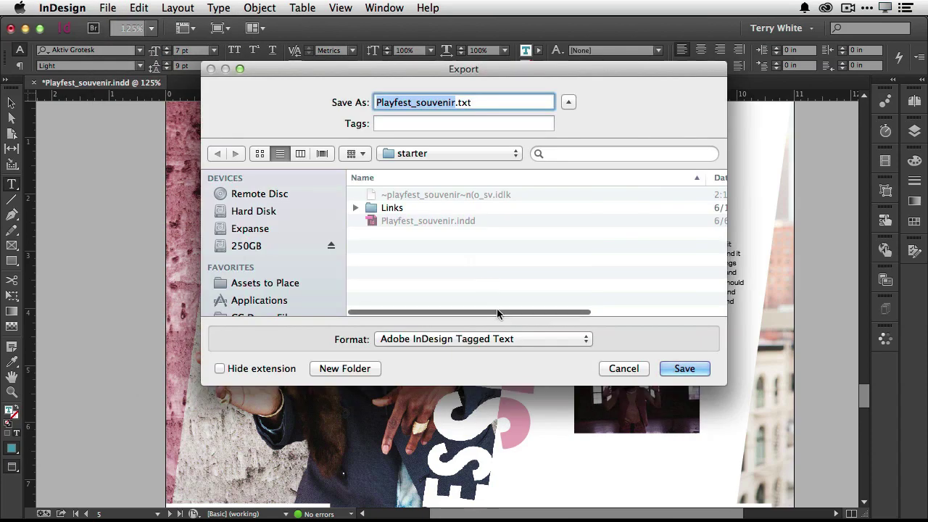
{"action": "left_click", "coordinate": [511, 340]}
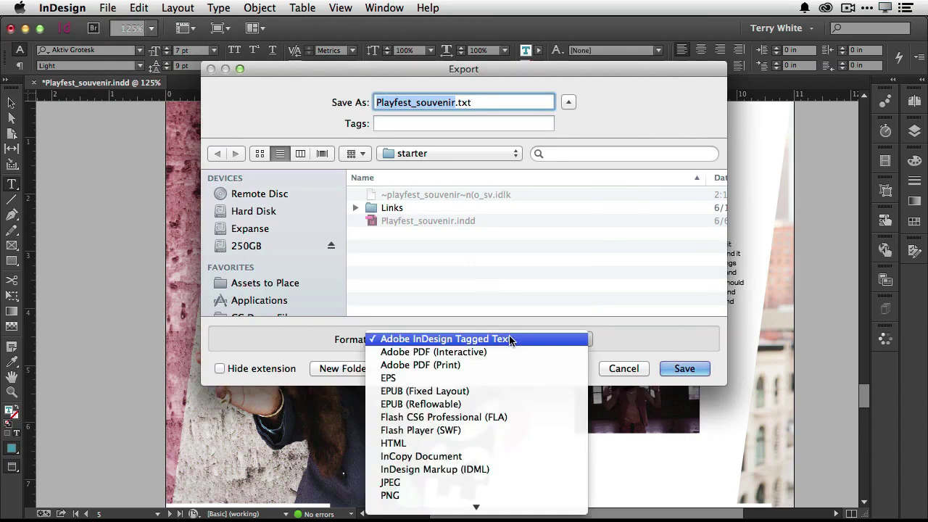
{"action": "left_click", "coordinate": [515, 393]}
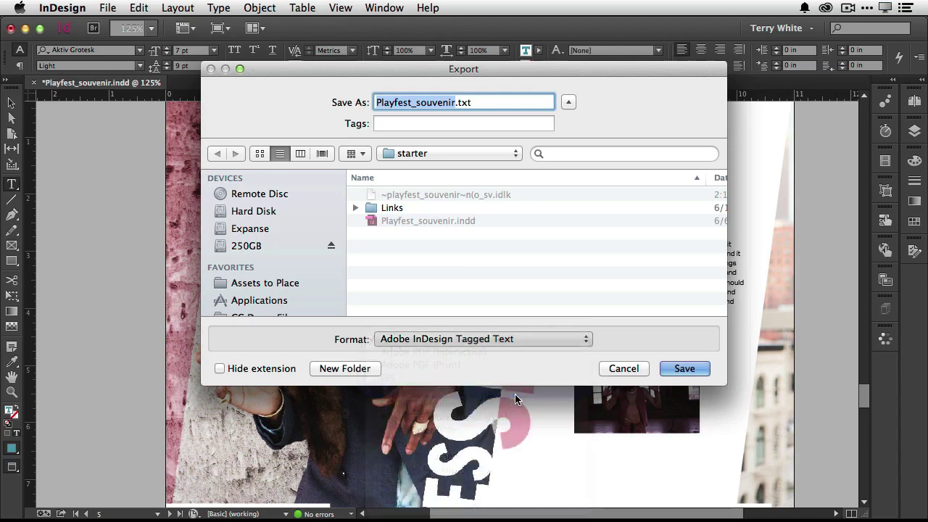
{"action": "left_click", "coordinate": [681, 371]}
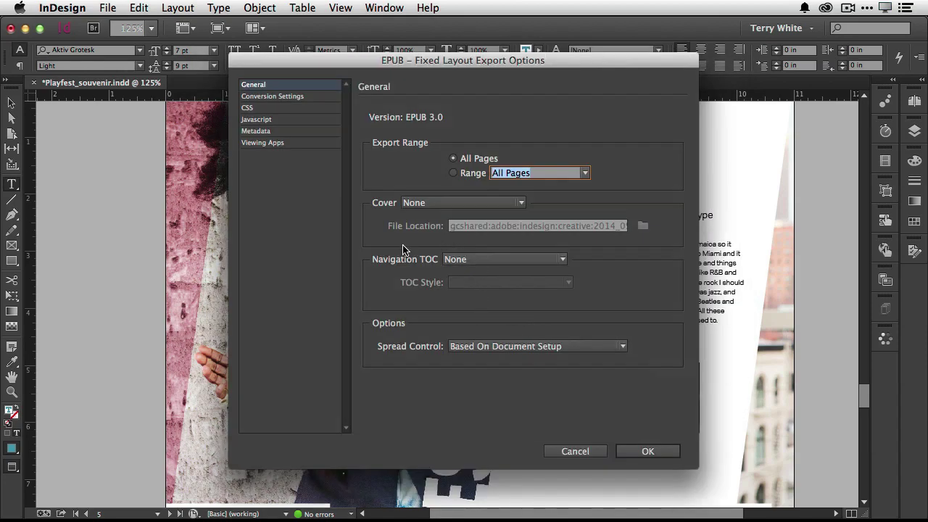
Set navigation TOC to Multi Level (TOC Style) and Subject to 'Souvenier Book', then cancel the export.
{"action": "left_click", "coordinate": [498, 260]}
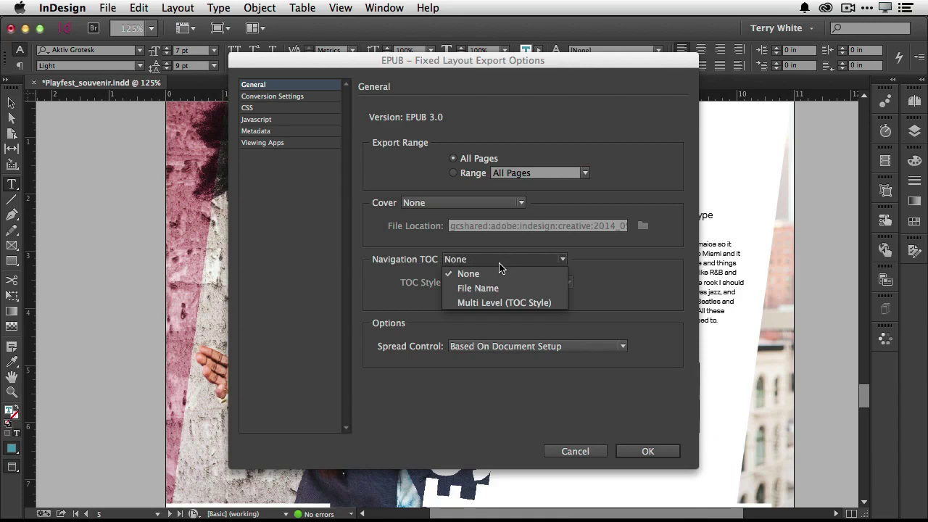
{"action": "left_click", "coordinate": [498, 303]}
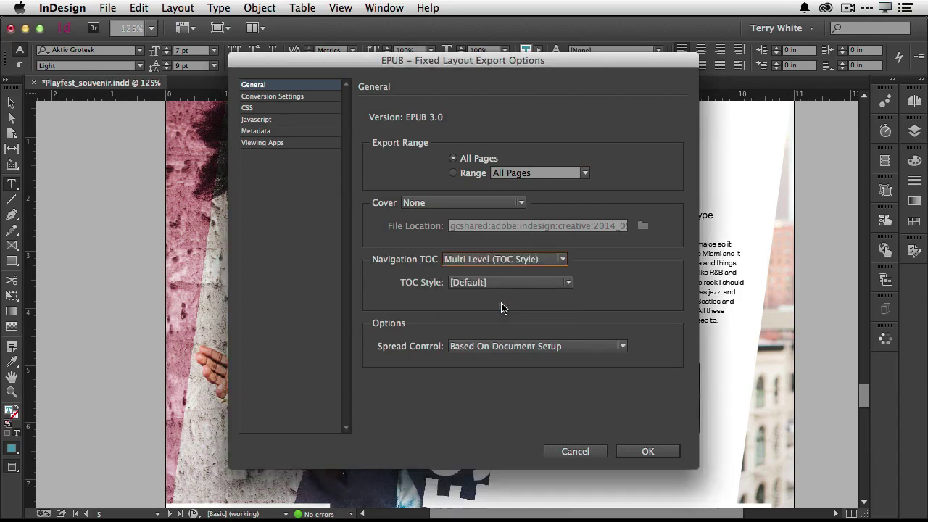
{"action": "left_click", "coordinate": [268, 131]}
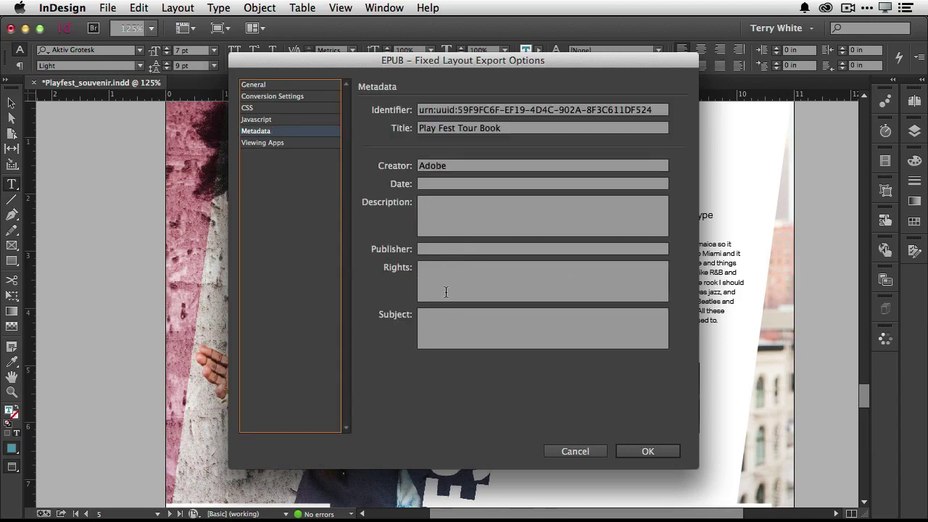
{"action": "left_click", "coordinate": [444, 319]}
{"action": "type", "text": "Souver"}
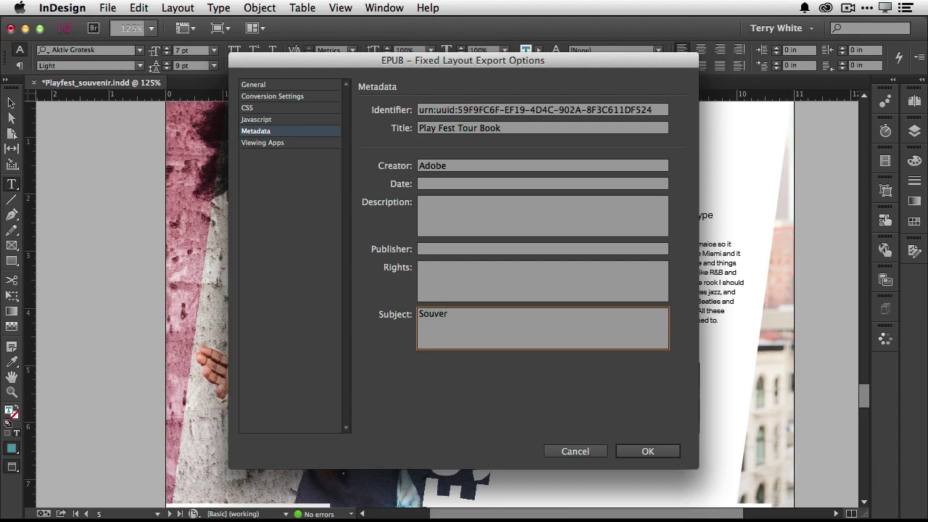
{"action": "key", "text": "BackSpace"}
{"action": "type", "text": "n"}
{"action": "key", "text": "BackSpace"}
{"action": "type", "text": "nier Book"}
{"action": "left_click", "coordinate": [588, 451]}
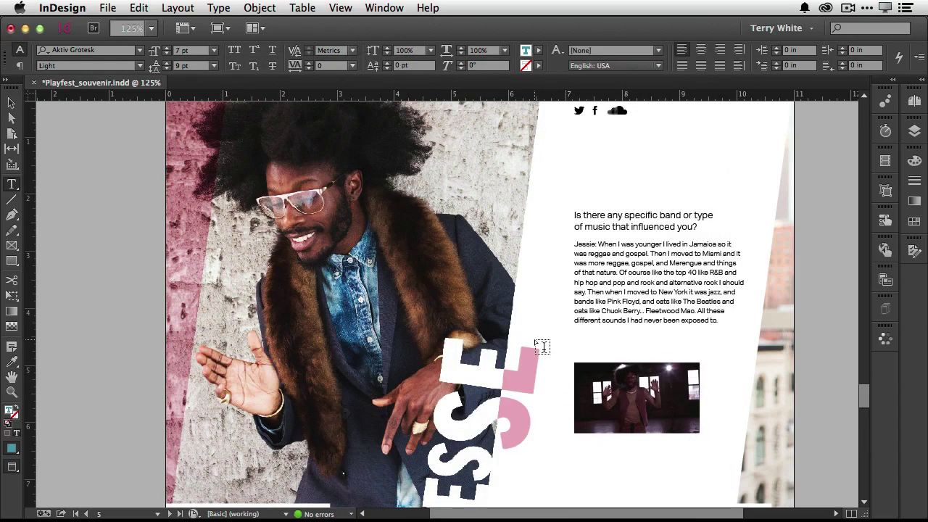
Switch to iBooks, open the PLAYFEST book and turn to the 5 GENRES introduction spread.
{"action": "key", "text": "super+Tab"}
{"action": "key", "text": "super+Tab"}
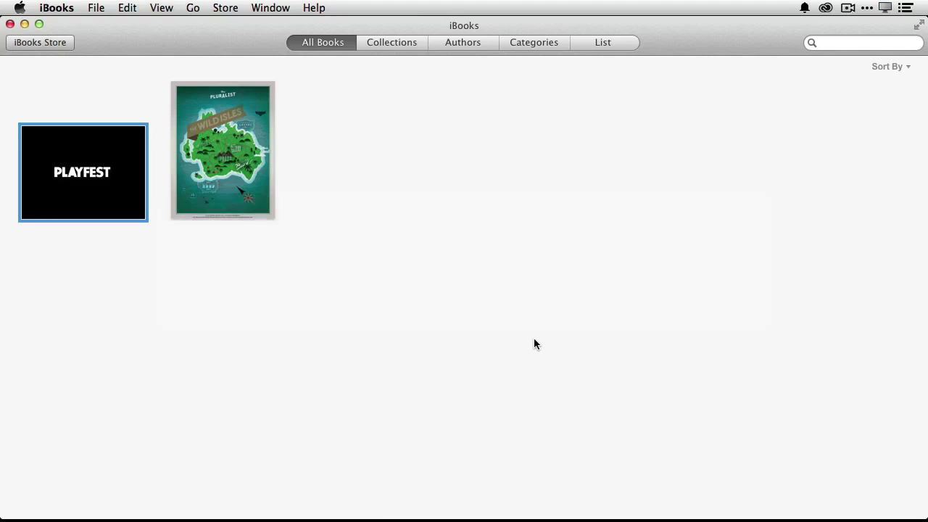
{"action": "double_click", "coordinate": [87, 181]}
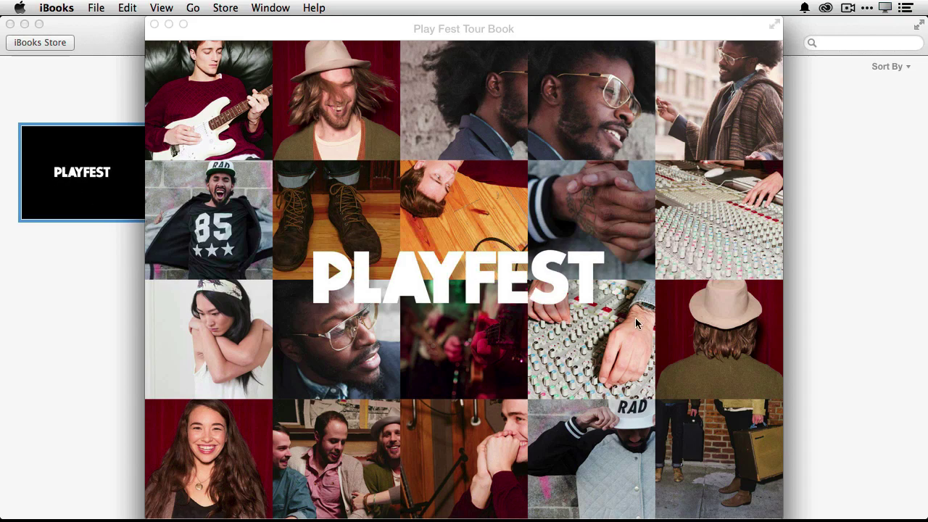
{"action": "left_click", "coordinate": [767, 279]}
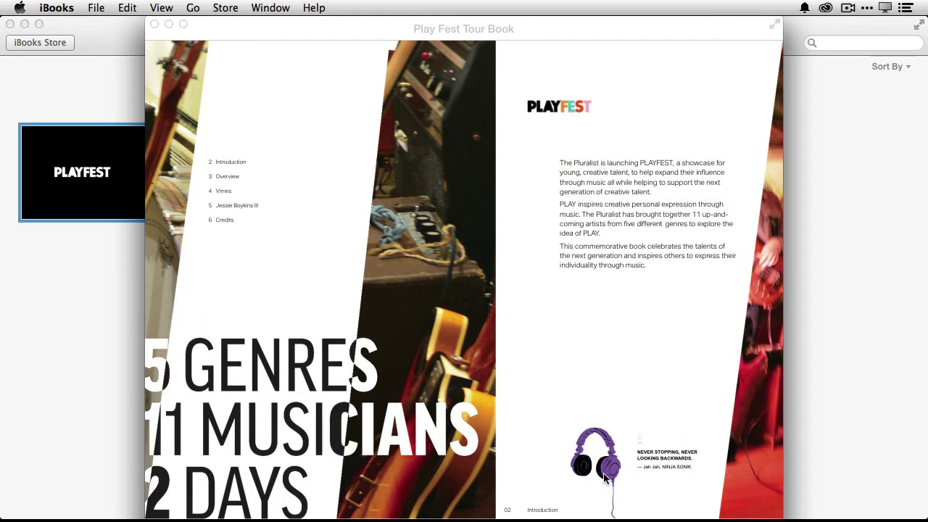
{"action": "mouse_move", "coordinate": [767, 277]}
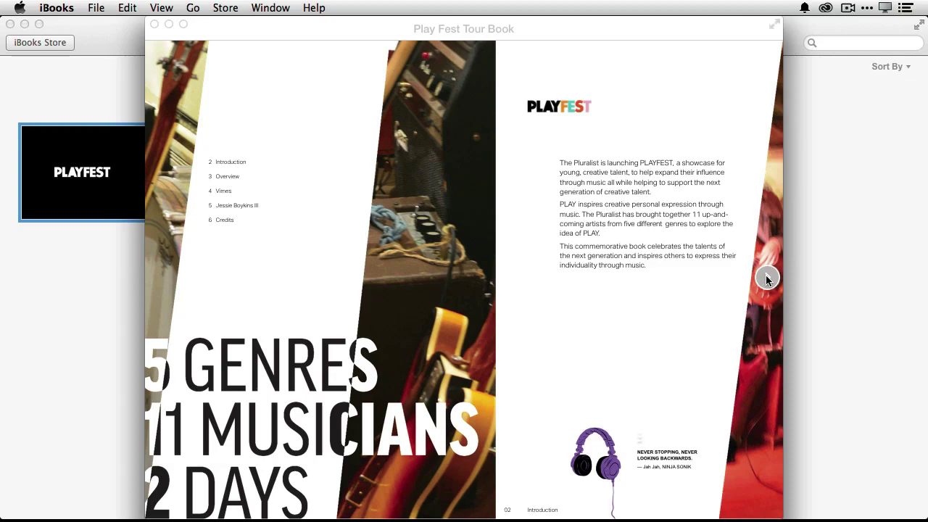
Turn to the Overview page and play, then stop, the VIMES track sample.
{"action": "left_click", "coordinate": [766, 277]}
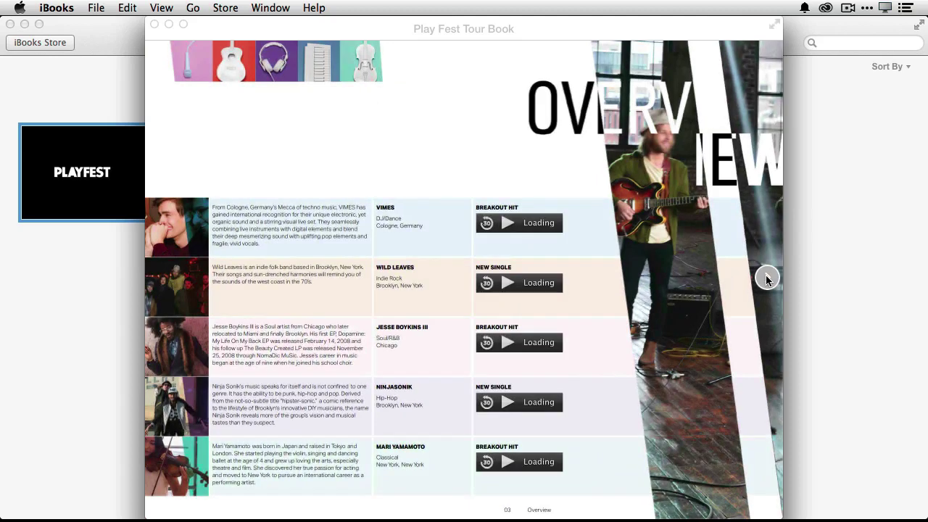
{"action": "left_click", "coordinate": [508, 223]}
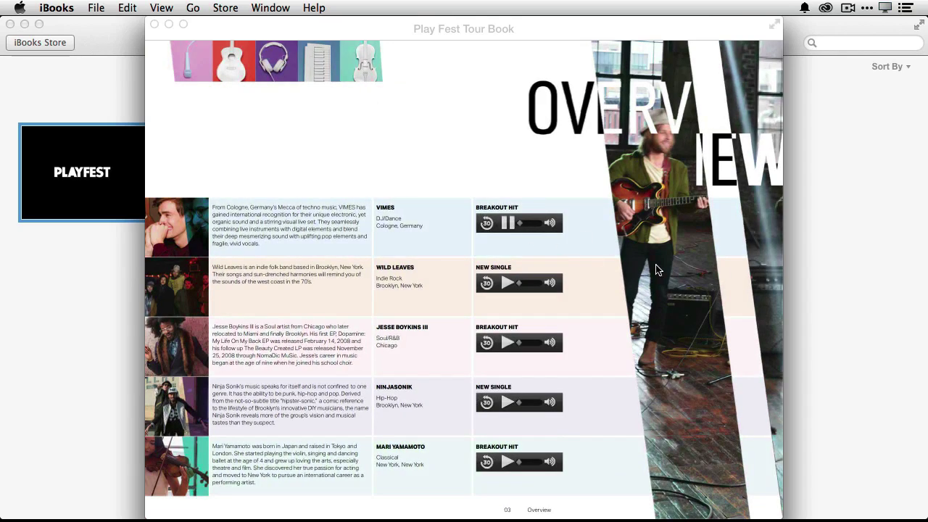
{"action": "left_click", "coordinate": [507, 224]}
On the Vimes page play and pause the embedded video, then turn to the Jessie Boykins III page.
{"action": "left_click", "coordinate": [766, 277]}
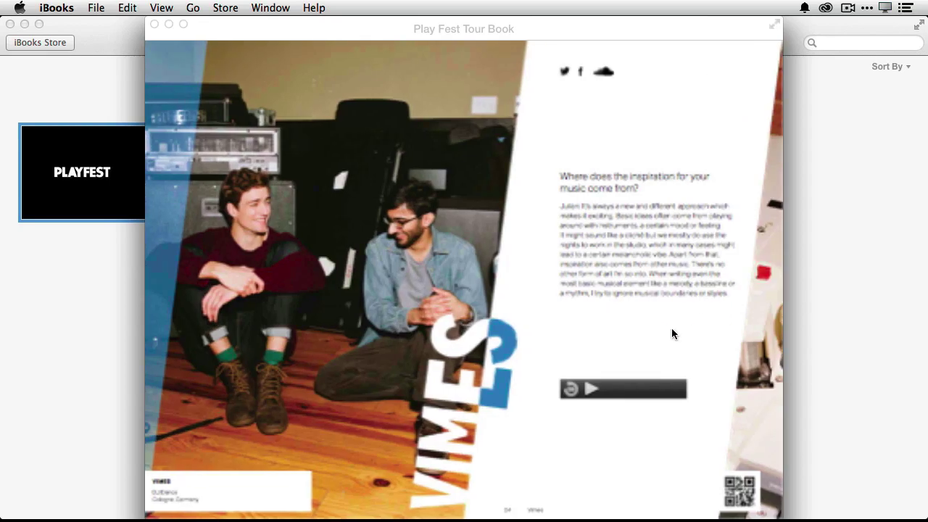
{"action": "left_click", "coordinate": [593, 389]}
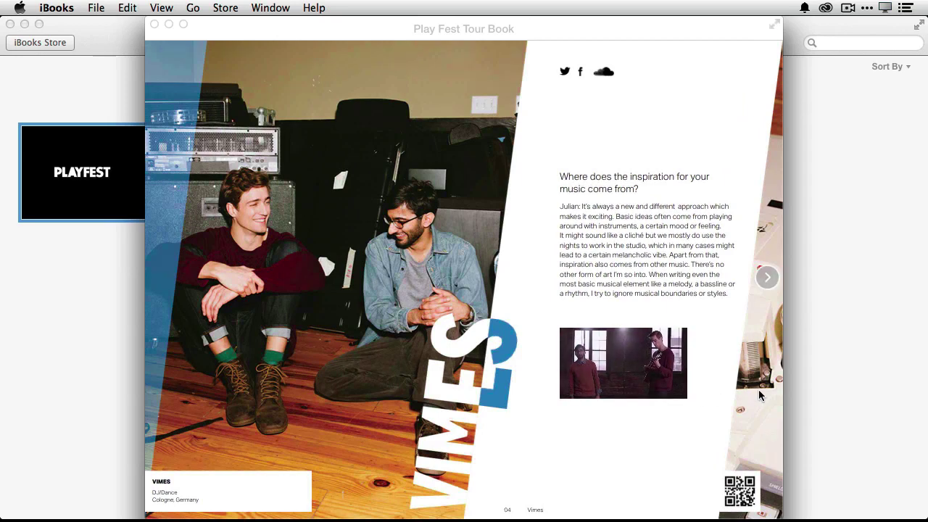
{"action": "mouse_move", "coordinate": [608, 403]}
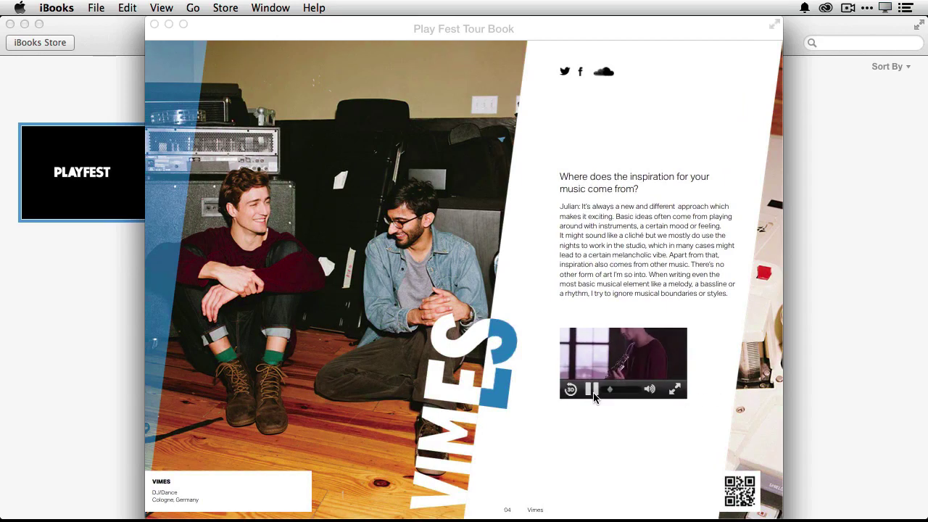
{"action": "left_click", "coordinate": [591, 390]}
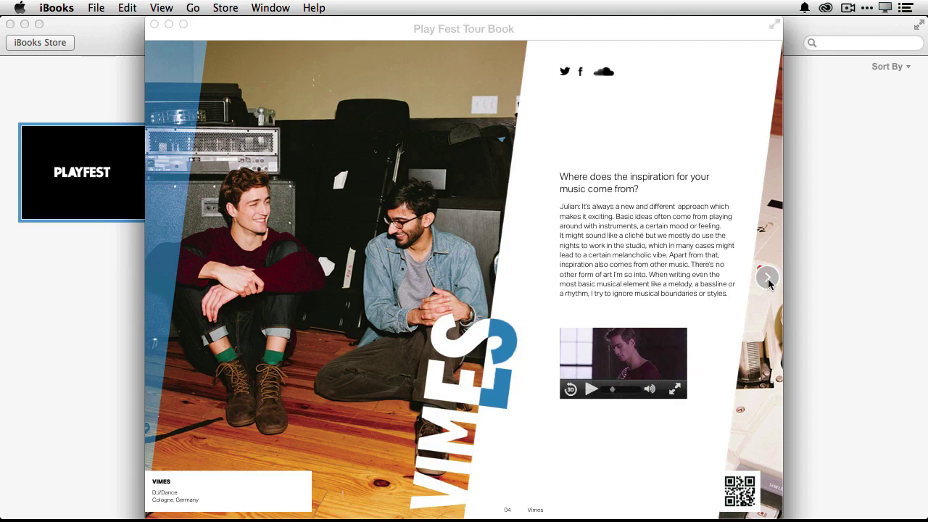
{"action": "left_click", "coordinate": [768, 278]}
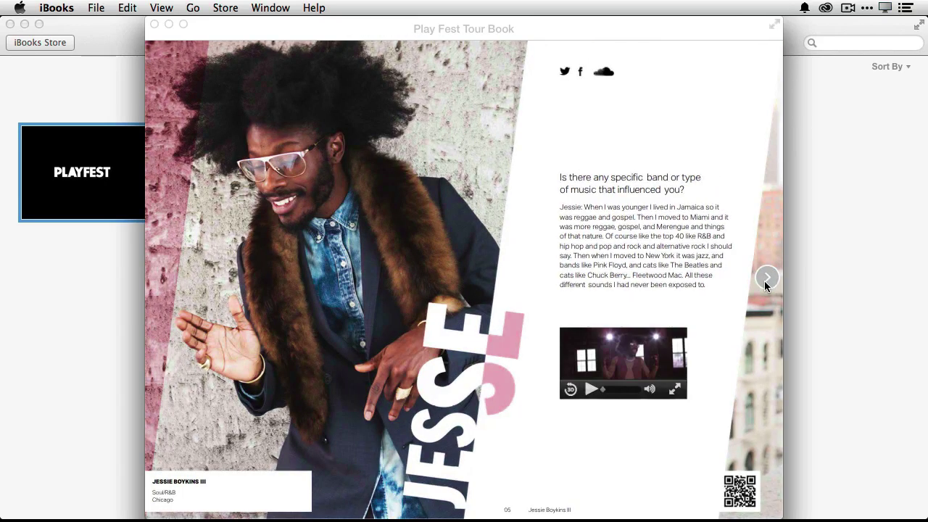